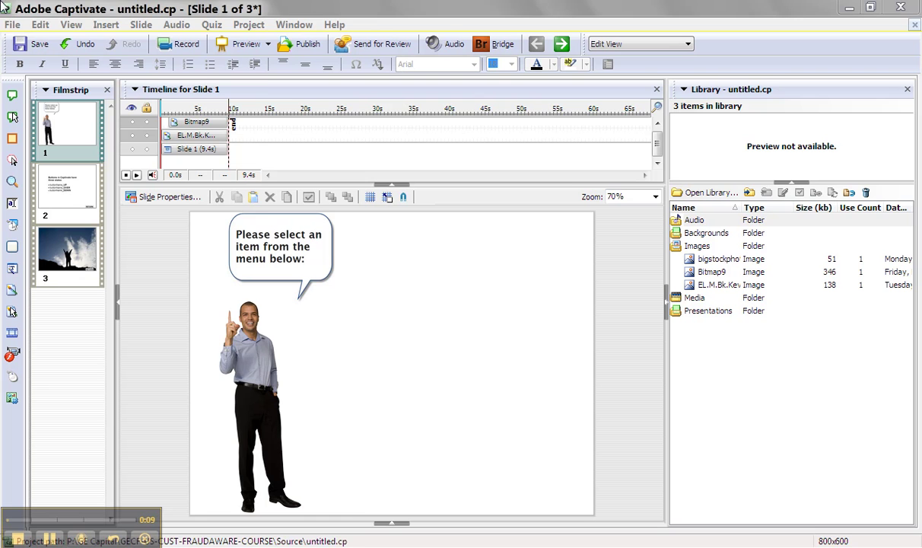
Insert a new button on slide 1 and set its type to Image button
click(105, 26)
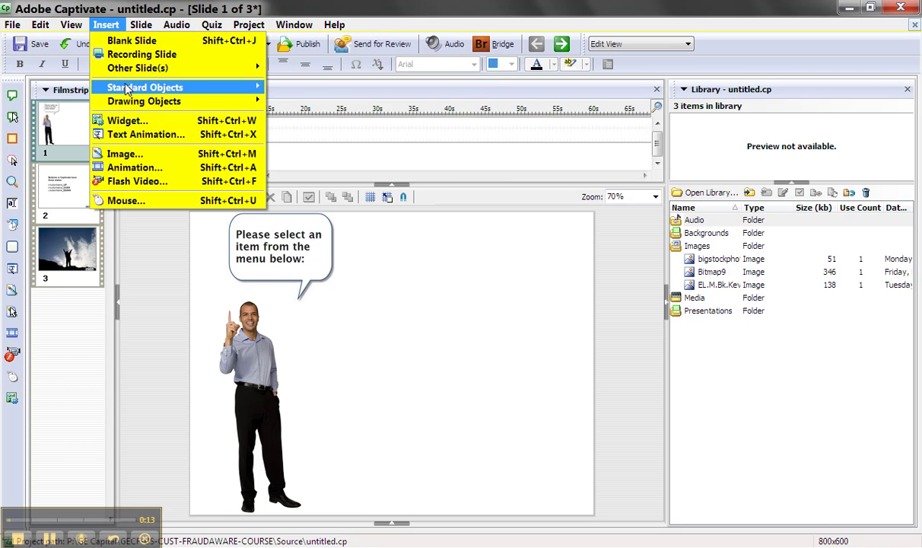
mouse_move(183, 87)
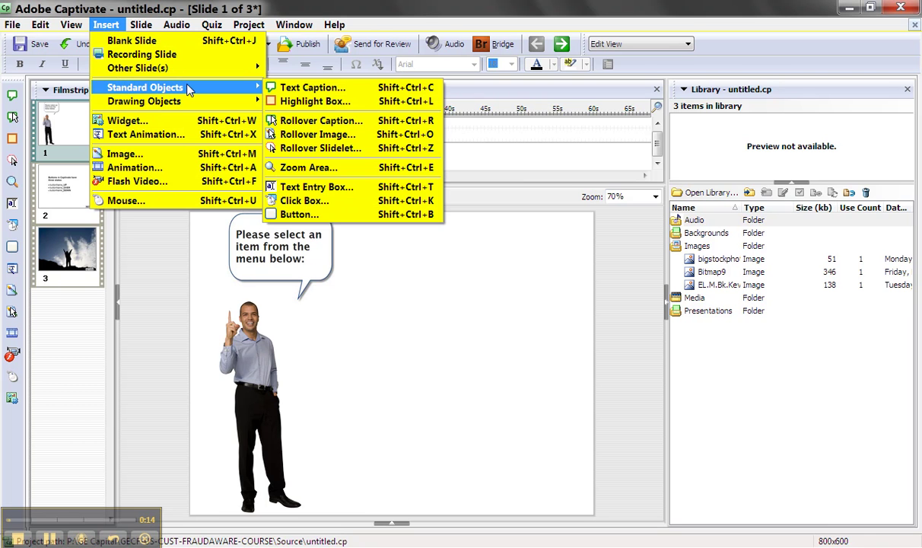
click(315, 220)
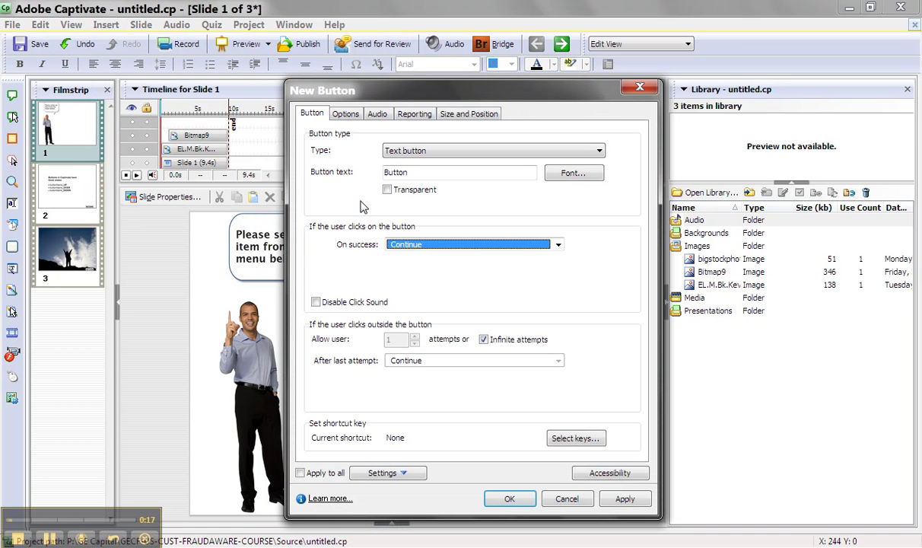
click(415, 152)
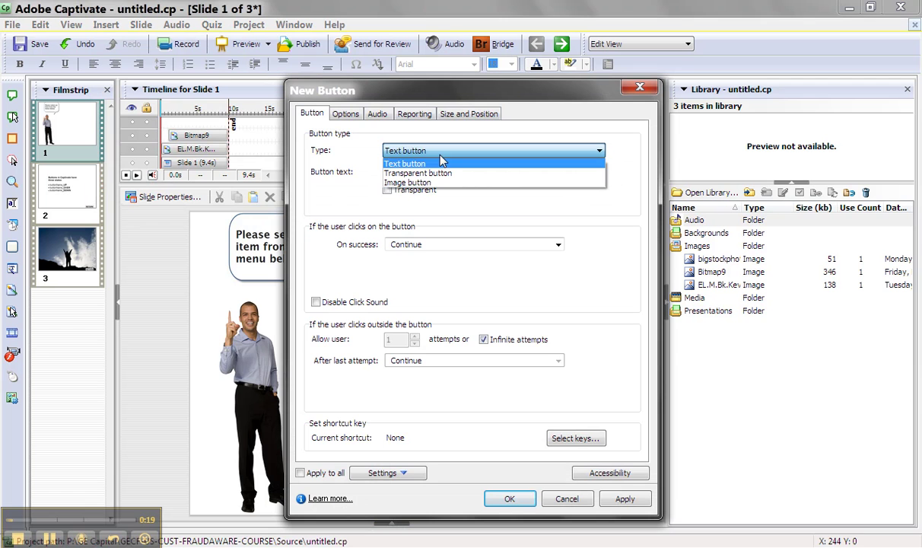
click(439, 184)
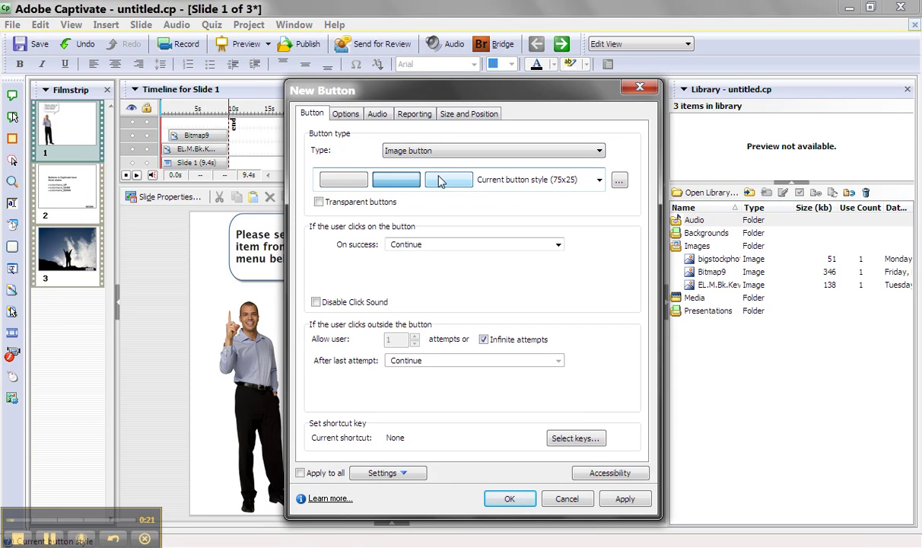
Look through the built-in image button styles without choosing a different one
click(599, 180)
scroll(540, 242, down, 2)
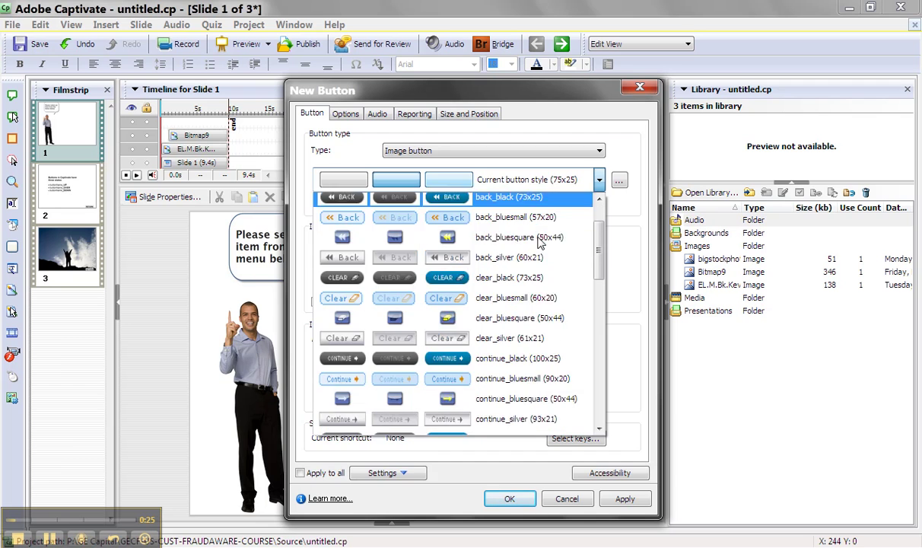
scroll(538, 244, up, 1)
scroll(538, 244, up, 2)
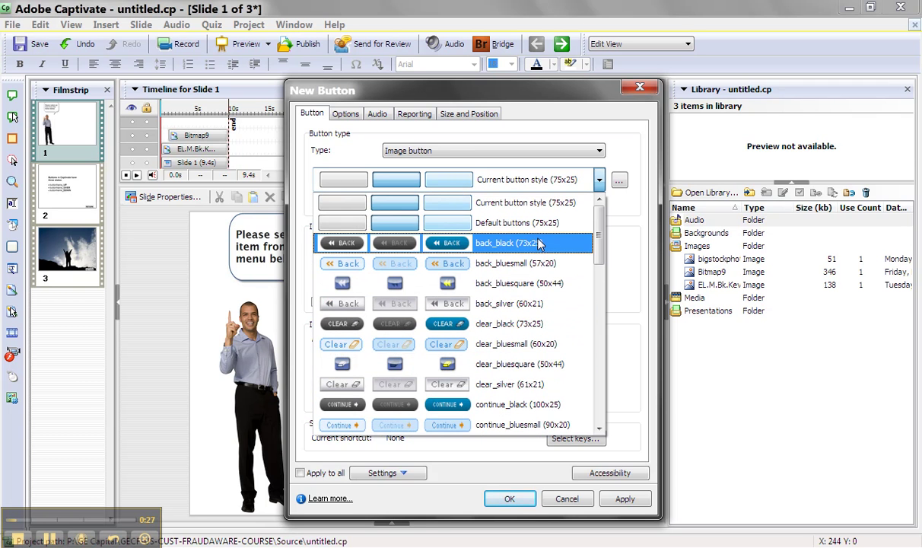
click(620, 185)
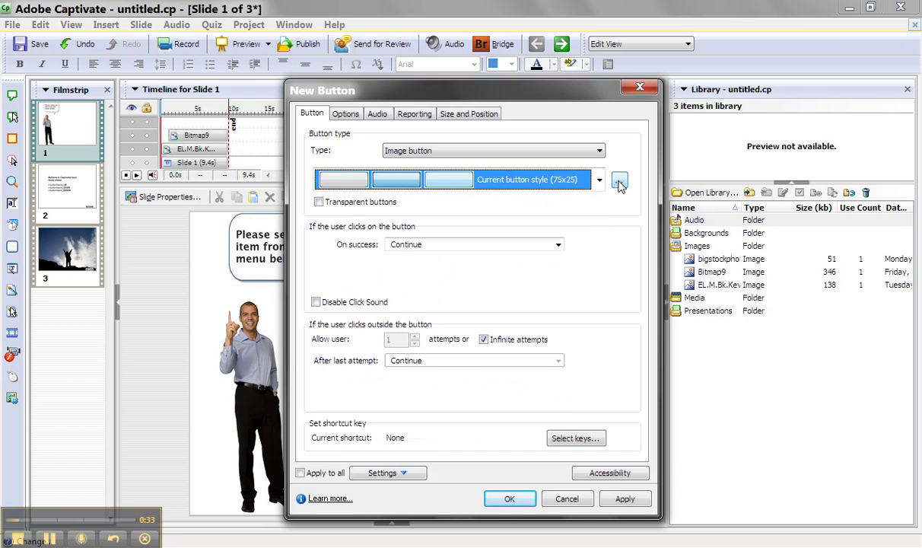
Preview the F01 up, over and down images in the L01 folder and load F01_up.png as the button image
click(620, 183)
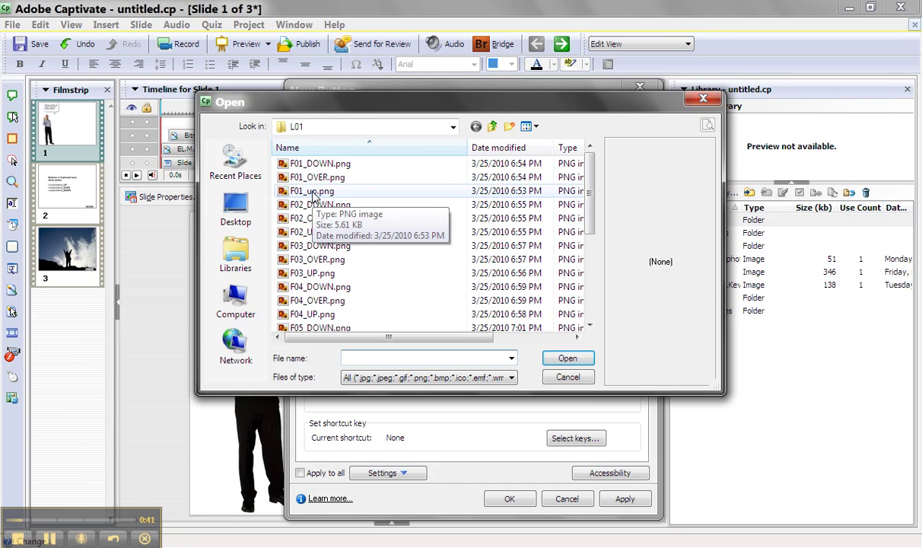
click(314, 196)
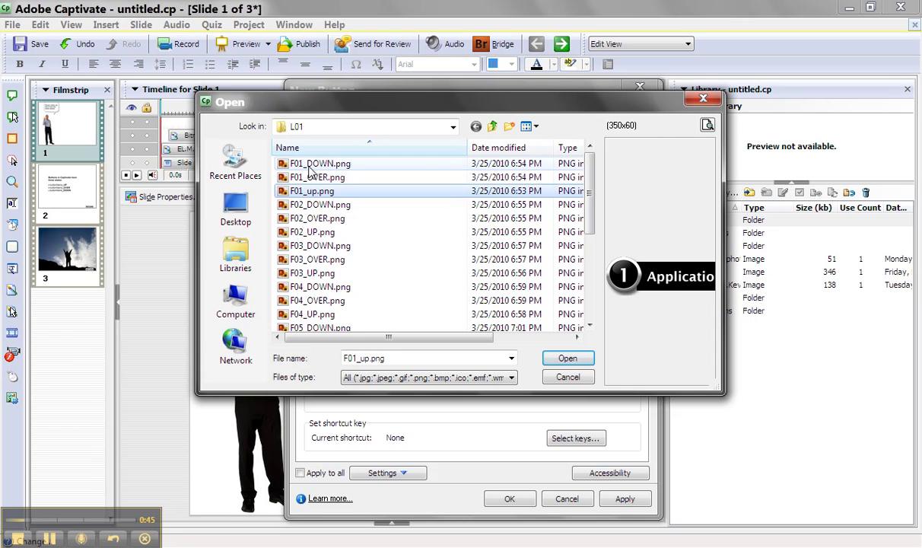
click(316, 177)
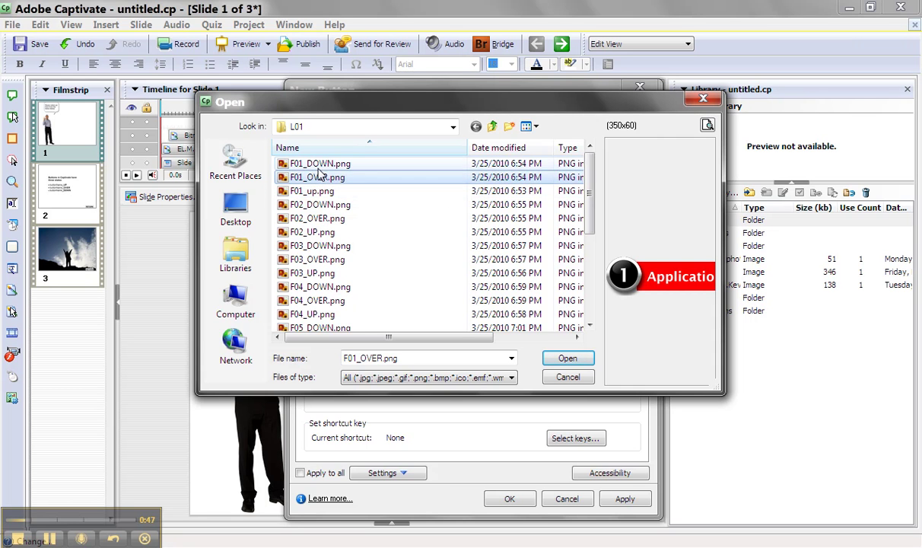
click(310, 164)
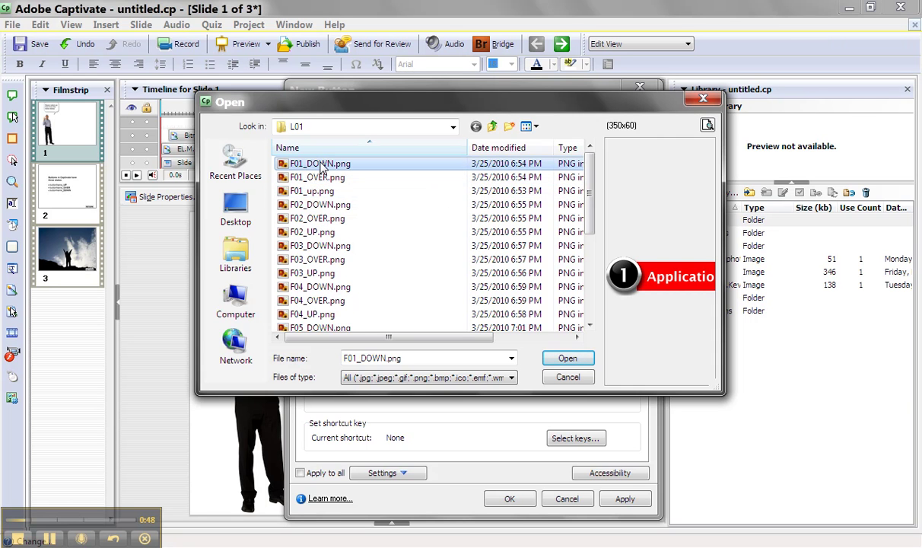
click(319, 194)
double_click(316, 194)
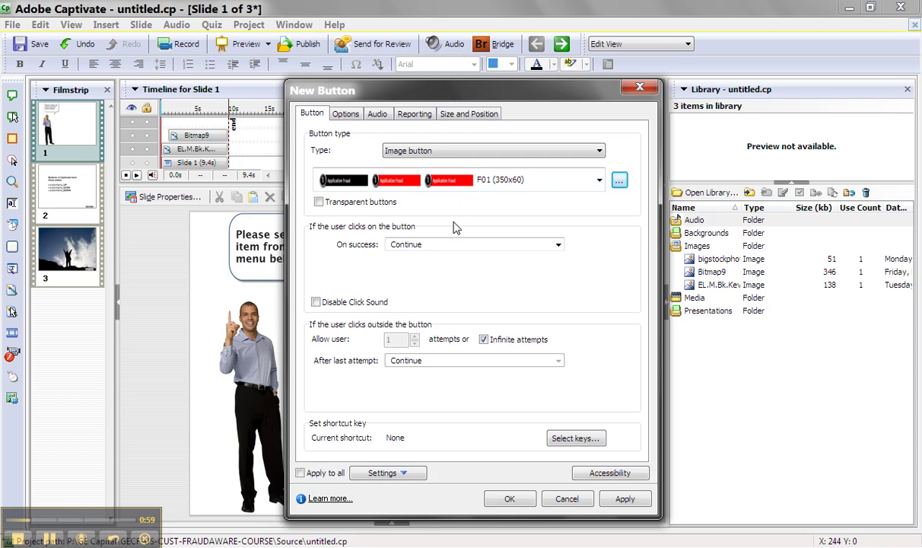
Set the new button's success action to jump to Slide 3
click(416, 245)
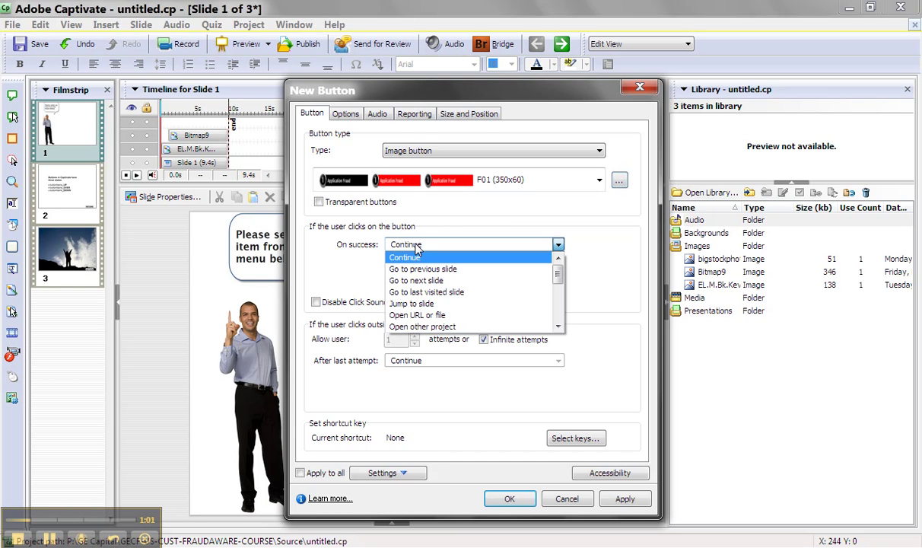
click(435, 306)
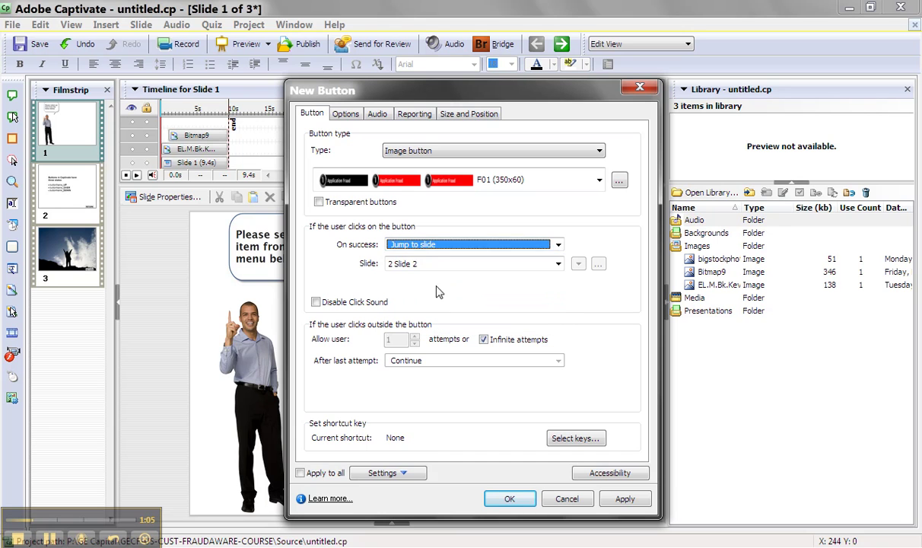
click(423, 266)
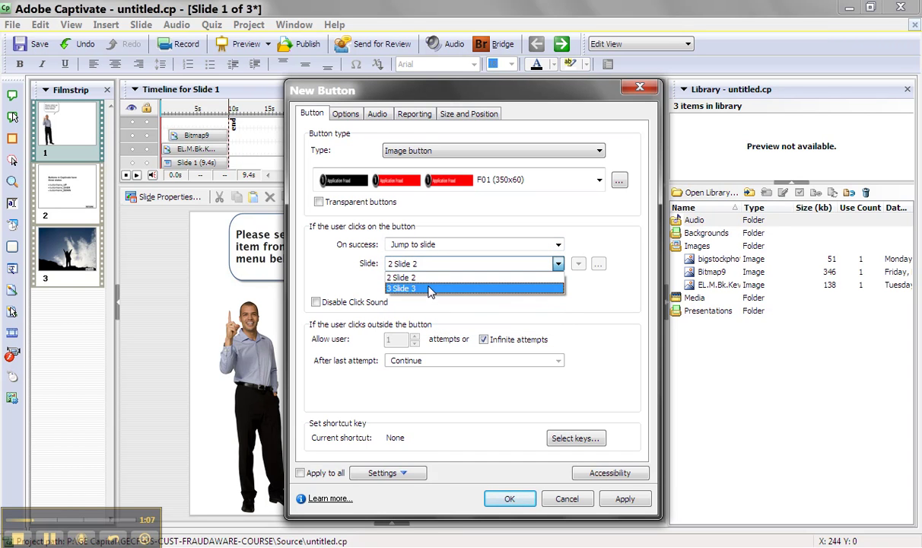
click(431, 288)
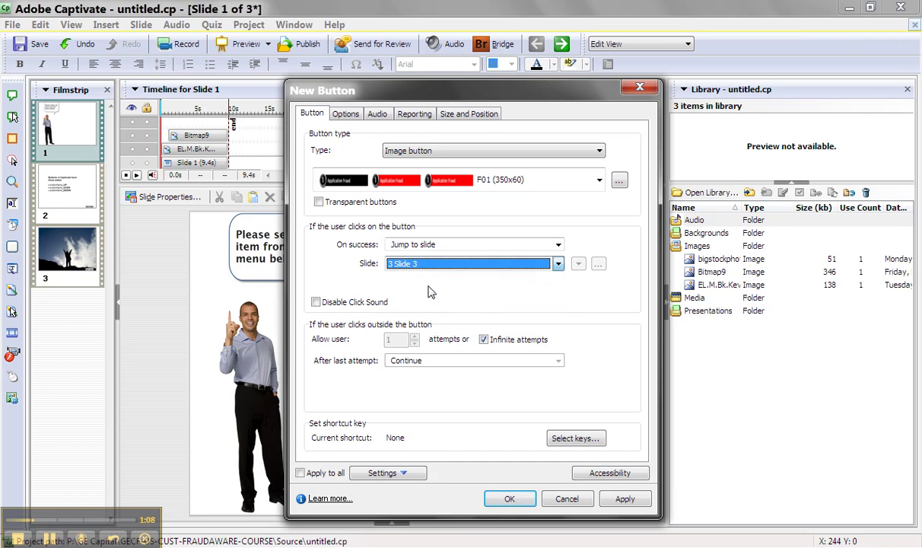
Display the button for the rest of the slide, set its pause to 3 seconds, and create it
click(341, 114)
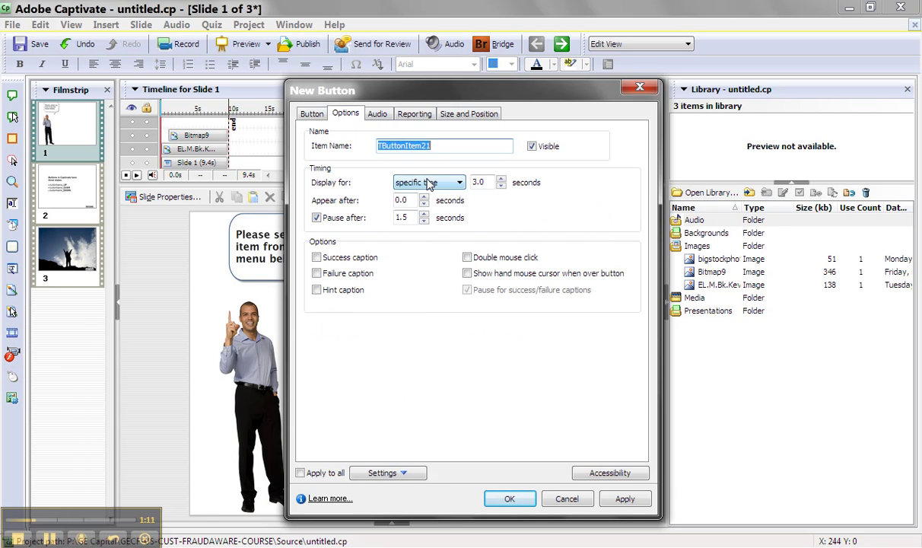
click(421, 183)
click(426, 209)
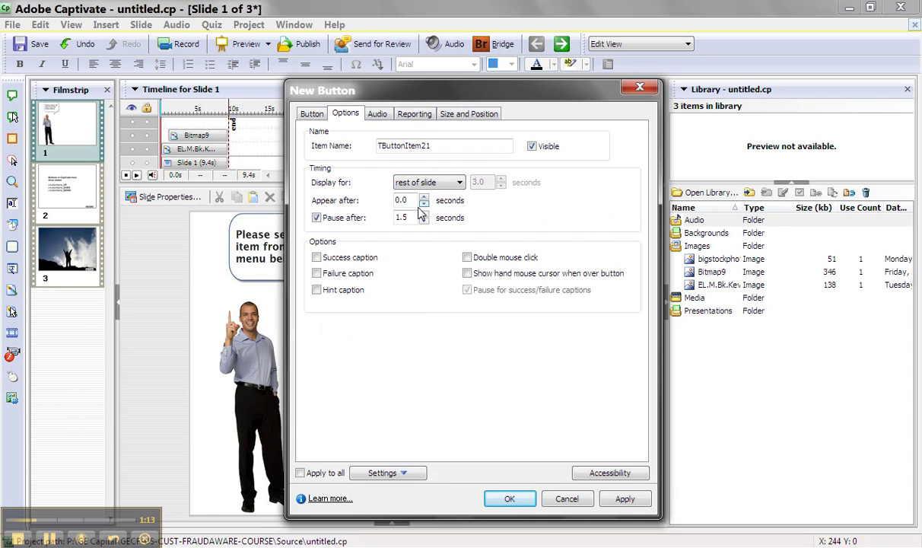
double_click(410, 199)
double_click(397, 217)
text(3)
key(Return)
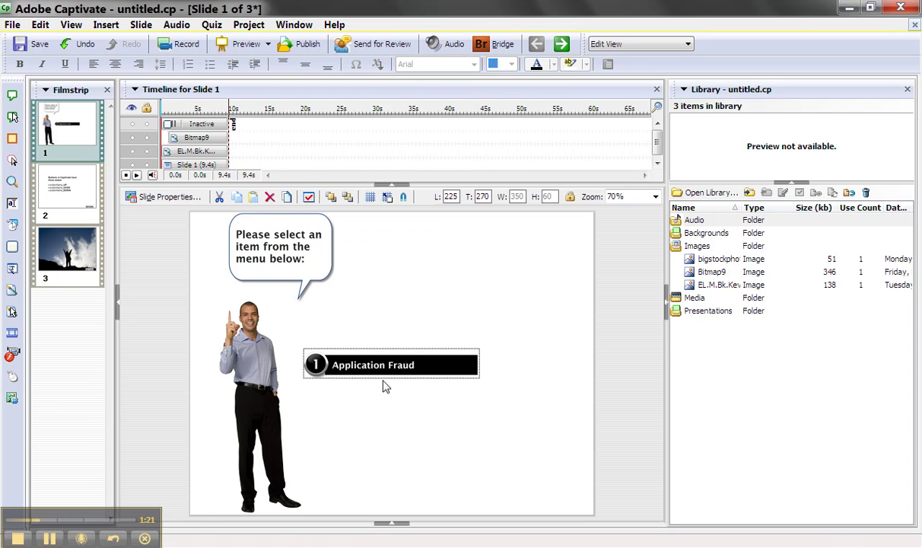
Move the Application Fraud button to the right of the man, duplicate it twice and stack the copies below it
drag(383, 377, 438, 339)
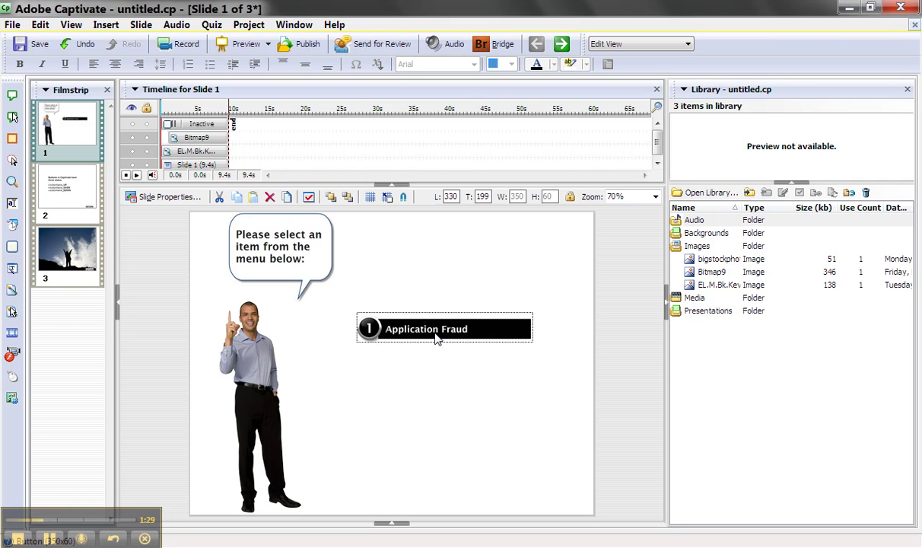
key(ctrl+d)
key(ctrl+d)
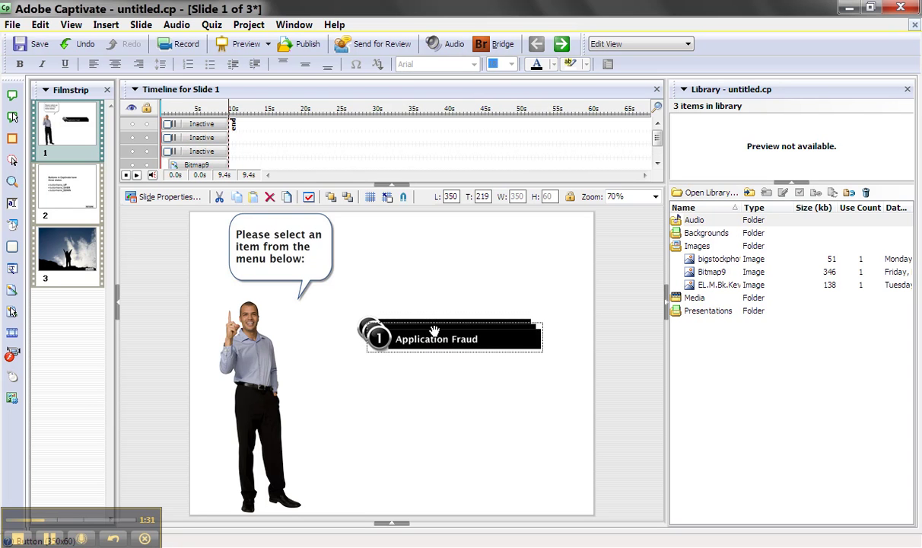
drag(434, 330, 420, 381)
drag(415, 334, 416, 372)
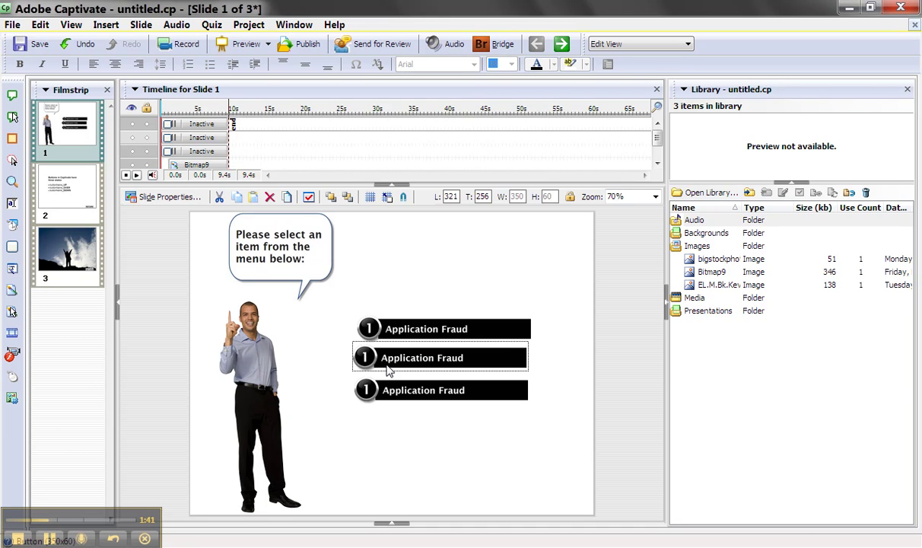
Change the middle button's image to F02_UP.png from the L01 folder
double_click(366, 355)
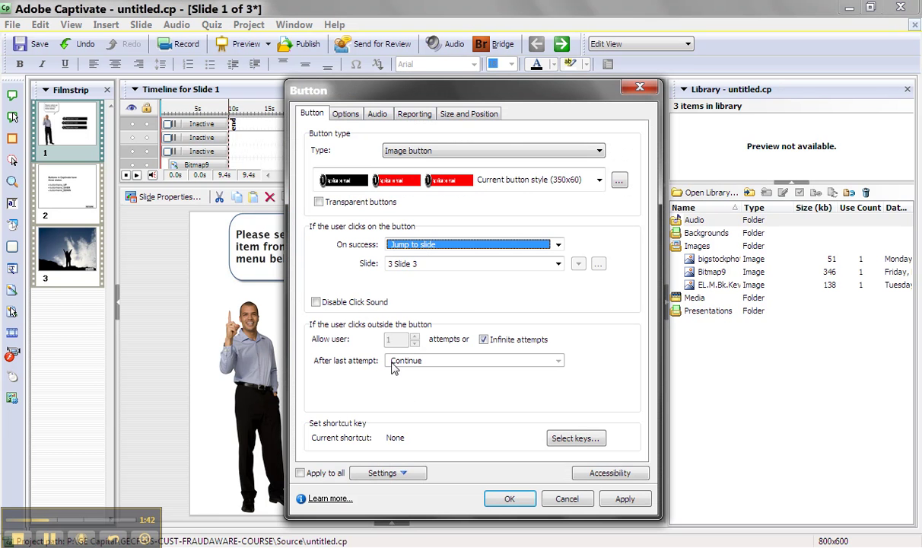
click(619, 180)
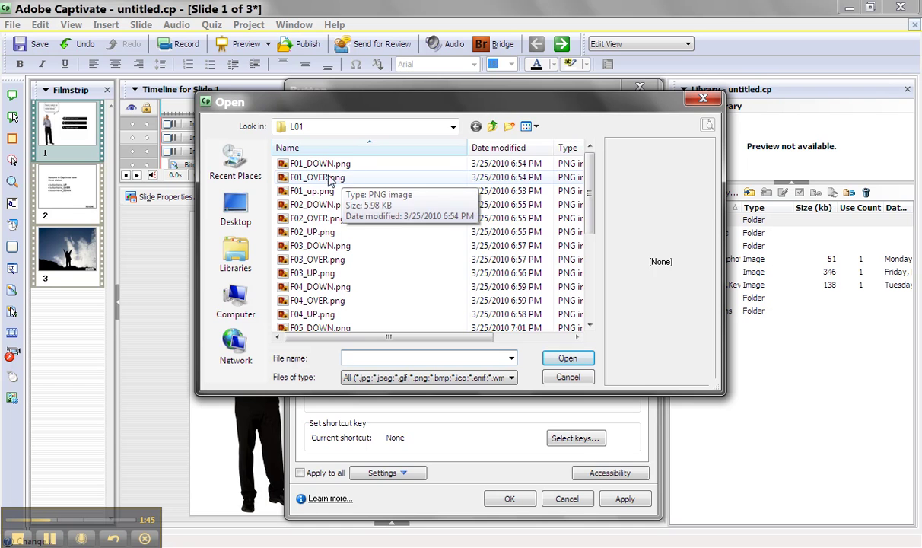
double_click(312, 232)
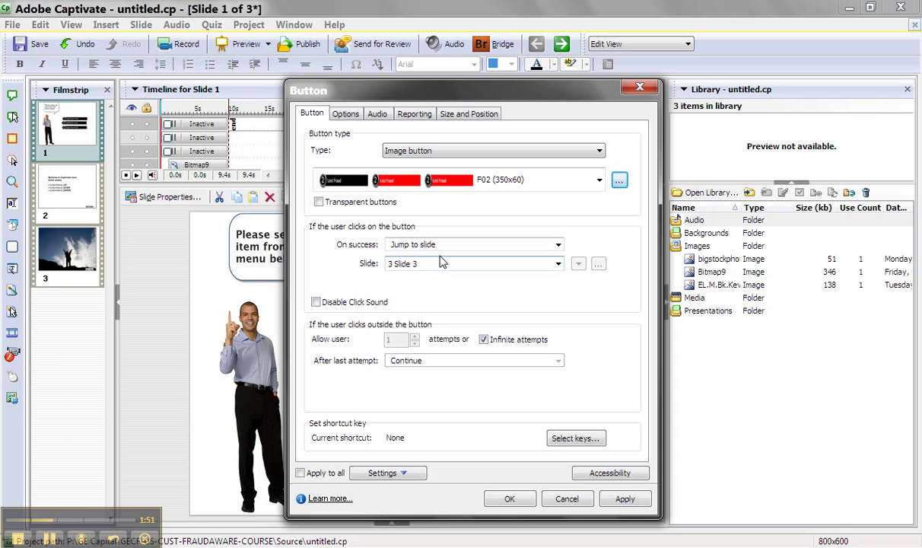
click(509, 498)
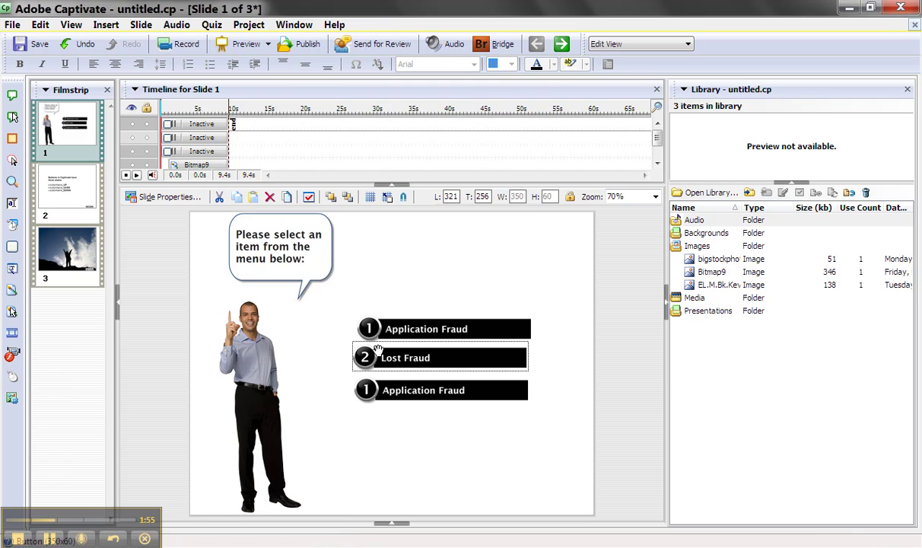
Change the lowest button's image to F03_UP.png and make it jump to Slide 2
double_click(401, 394)
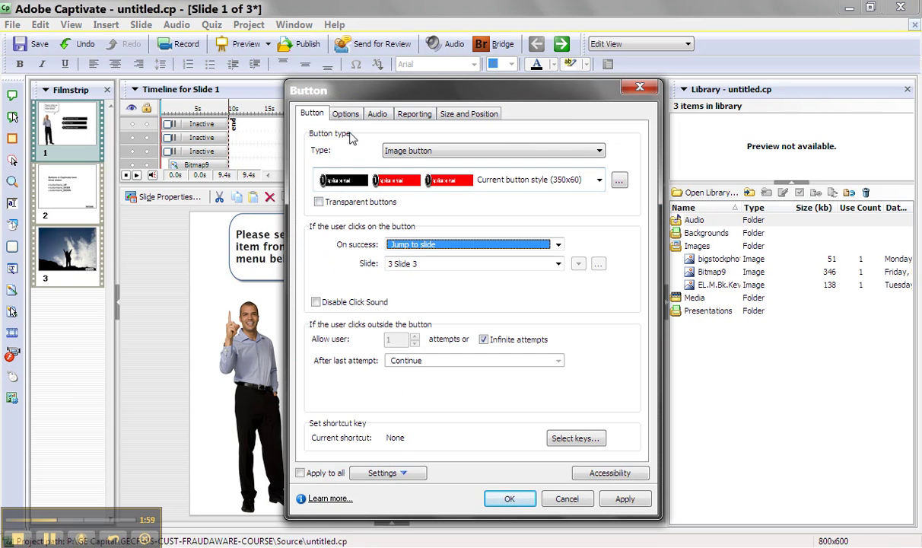
click(619, 180)
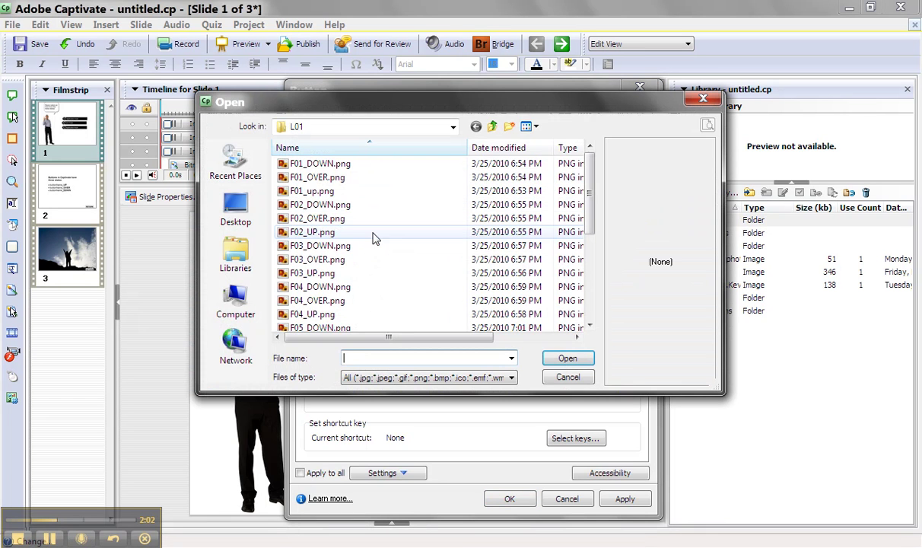
double_click(315, 275)
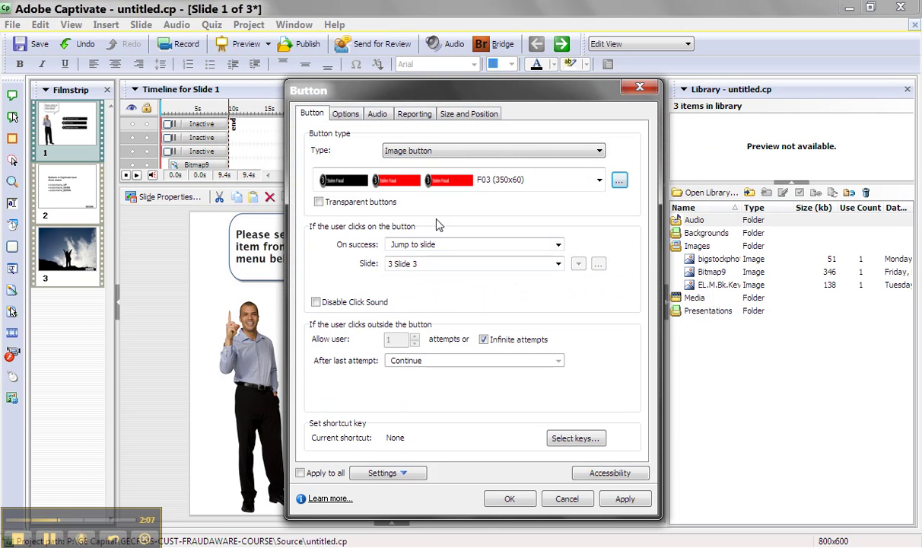
click(419, 265)
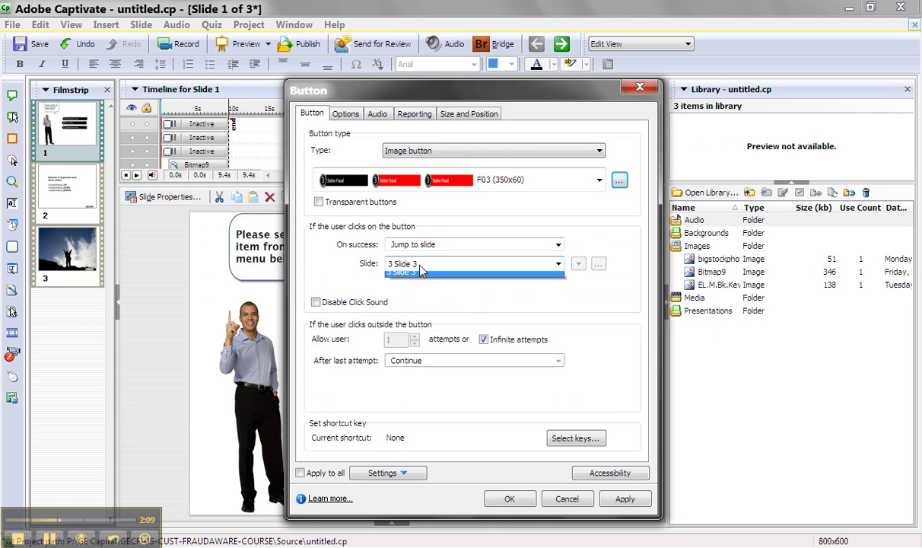
click(421, 278)
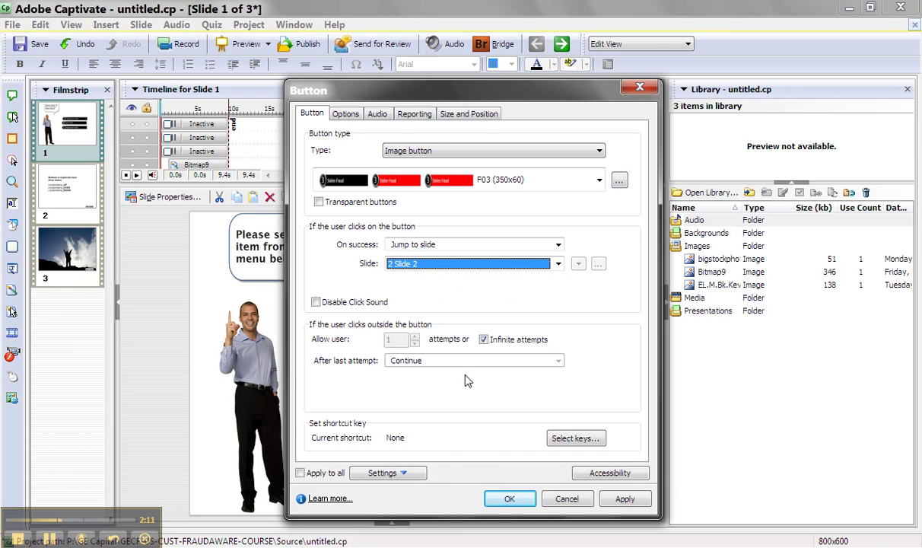
click(505, 505)
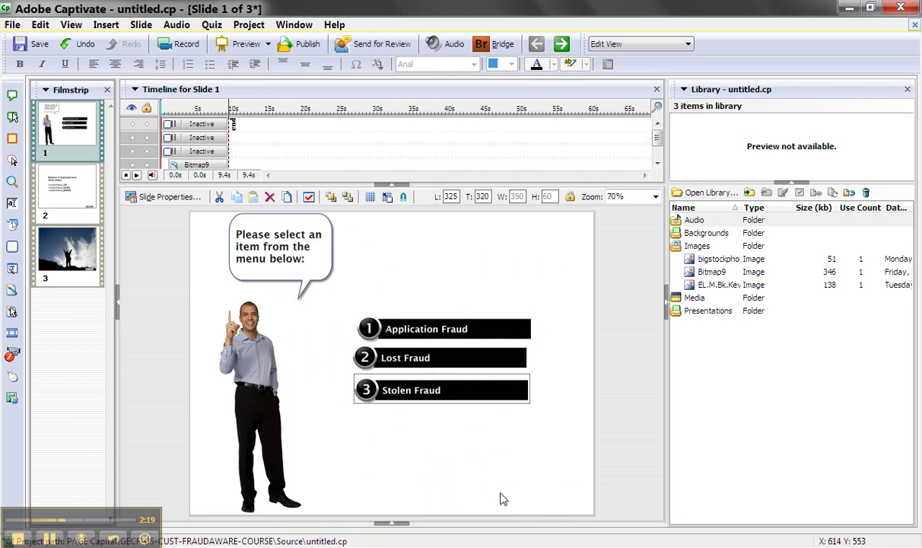
Align the Application Fraud, Lost Fraud and Stolen Fraud buttons to the left edge of the Application Fraud button
click(404, 333)
shift+click(402, 357)
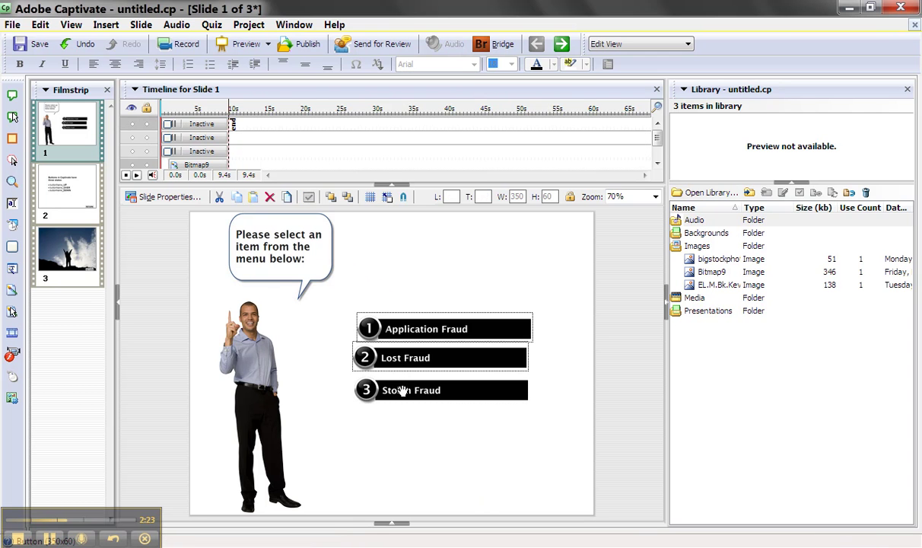
shift+click(397, 388)
right_click(416, 334)
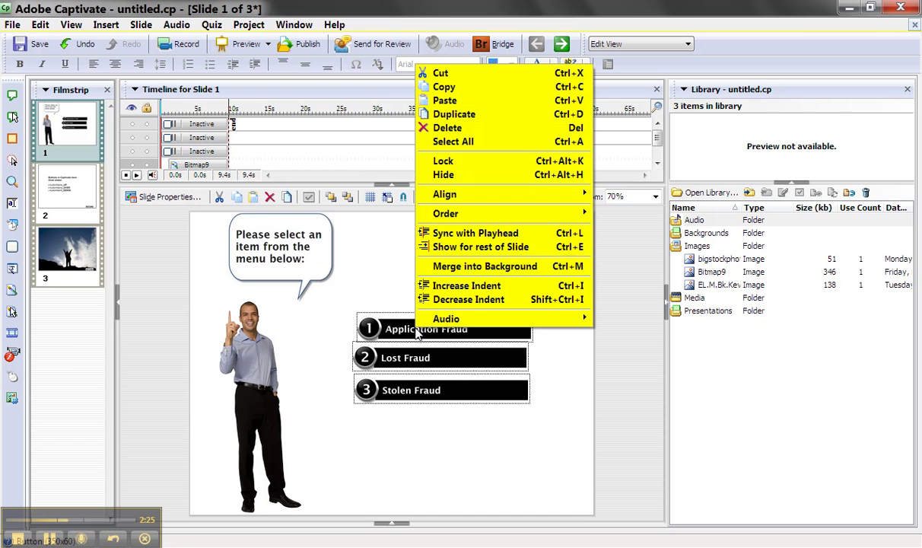
mouse_move(478, 196)
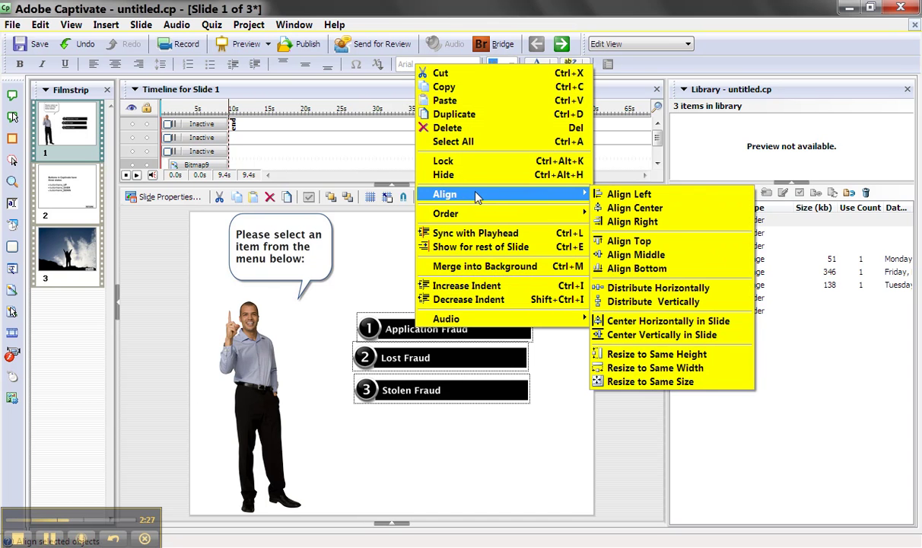
click(624, 194)
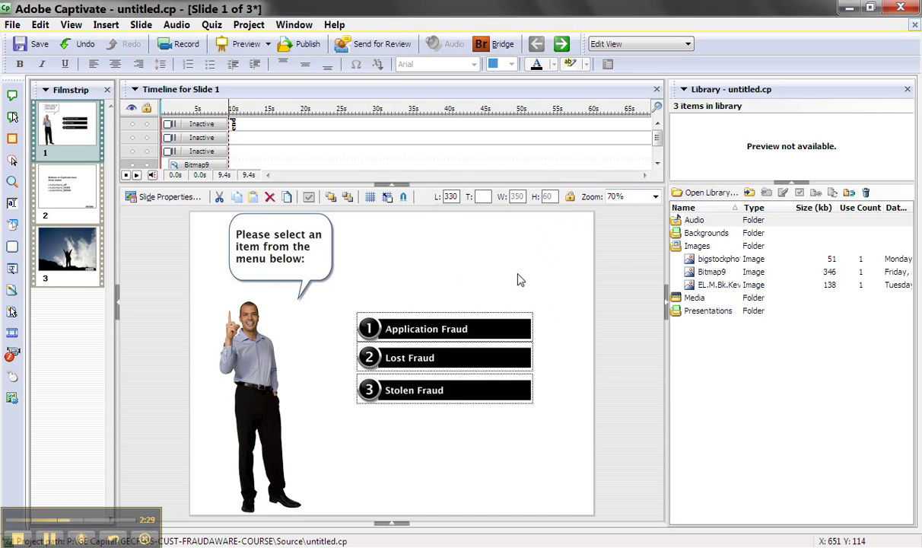
Distribute the three menu buttons vertically so the gaps between them are even, and deselect them
right_click(466, 330)
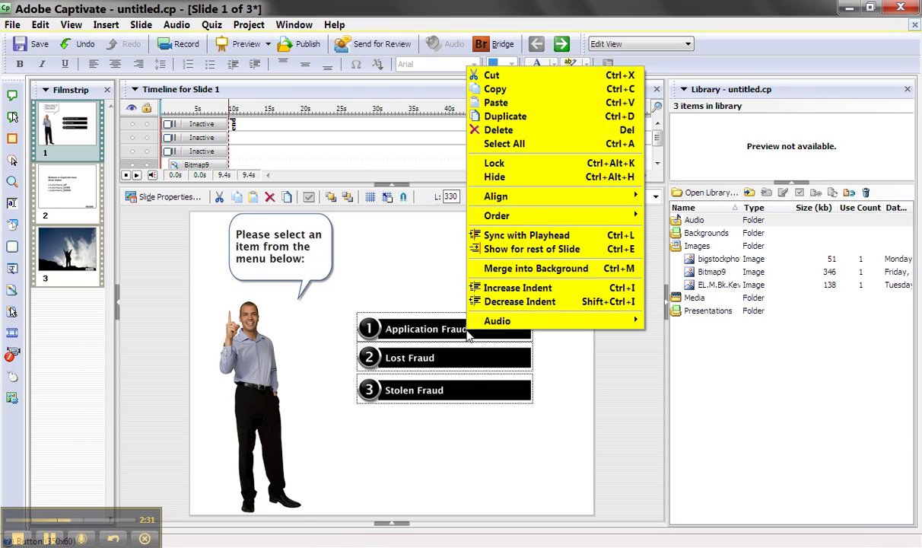
mouse_move(498, 196)
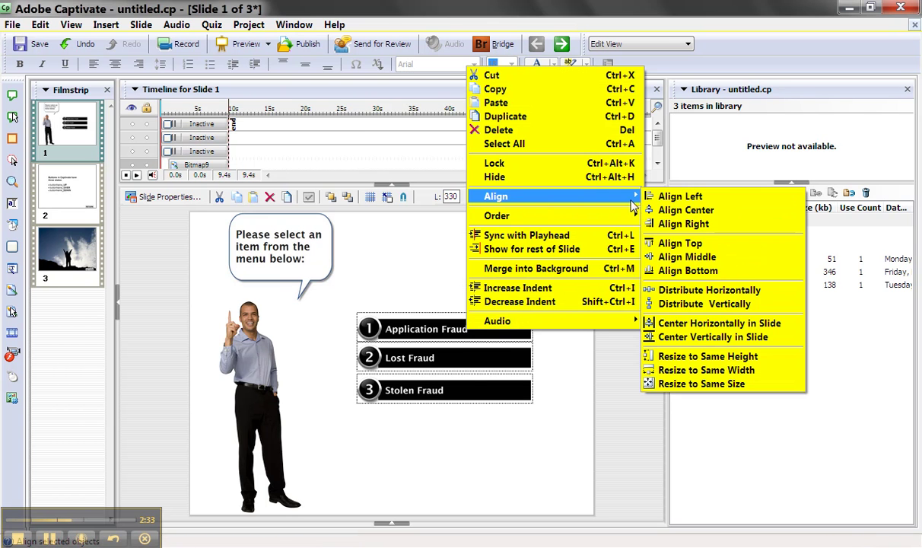
click(709, 304)
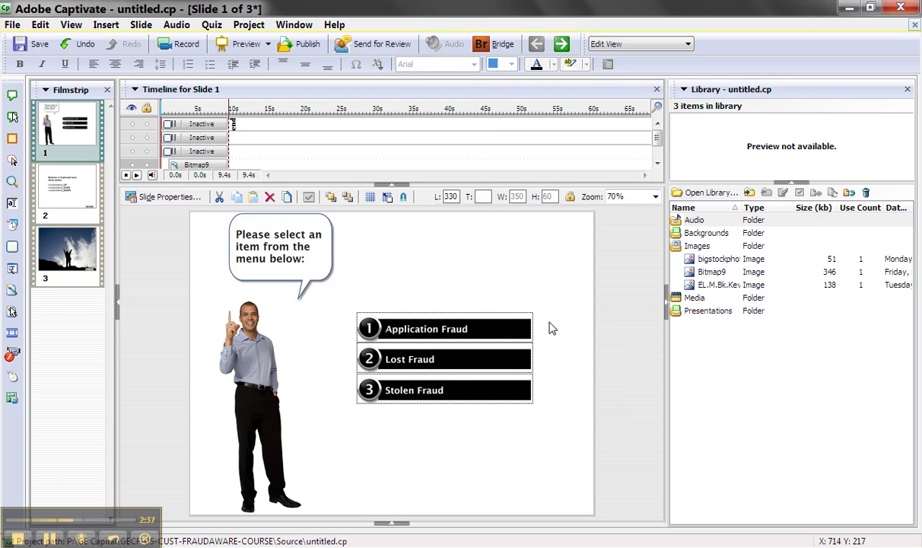
click(543, 242)
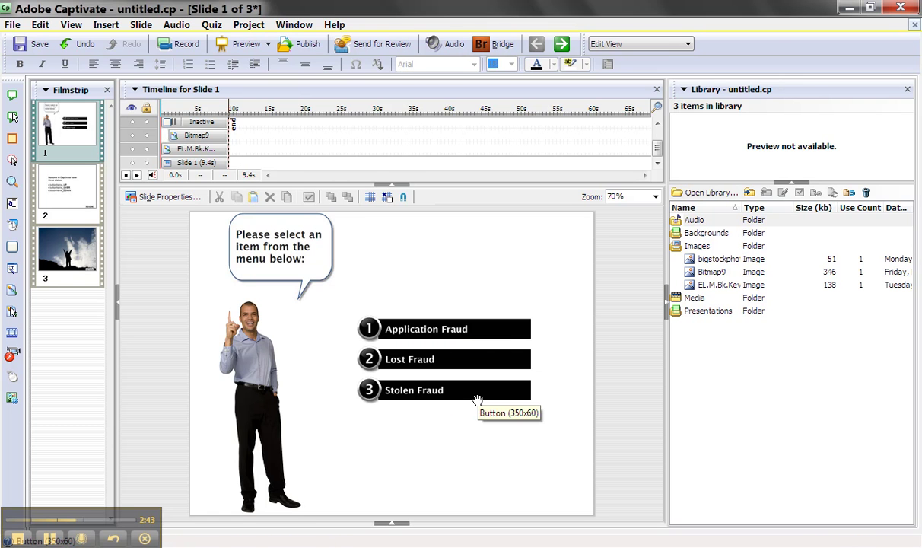
Preview the project, test each of the three menu buttons, using RETURN to get back to the menu, and close the preview
key(F4)
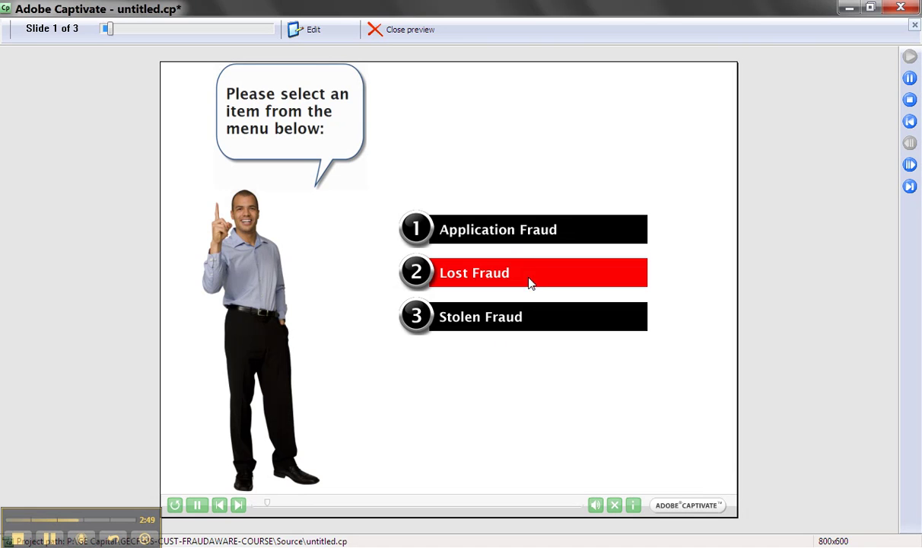
click(509, 244)
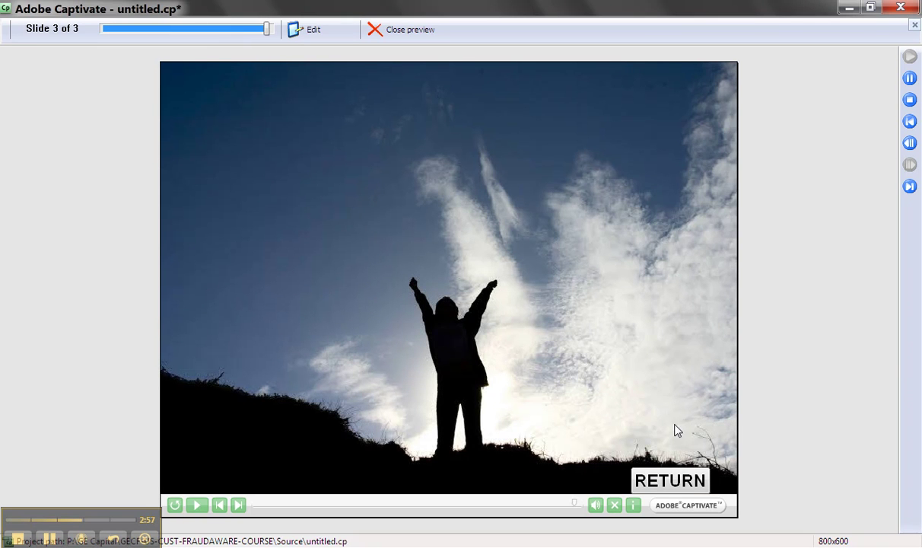
click(683, 485)
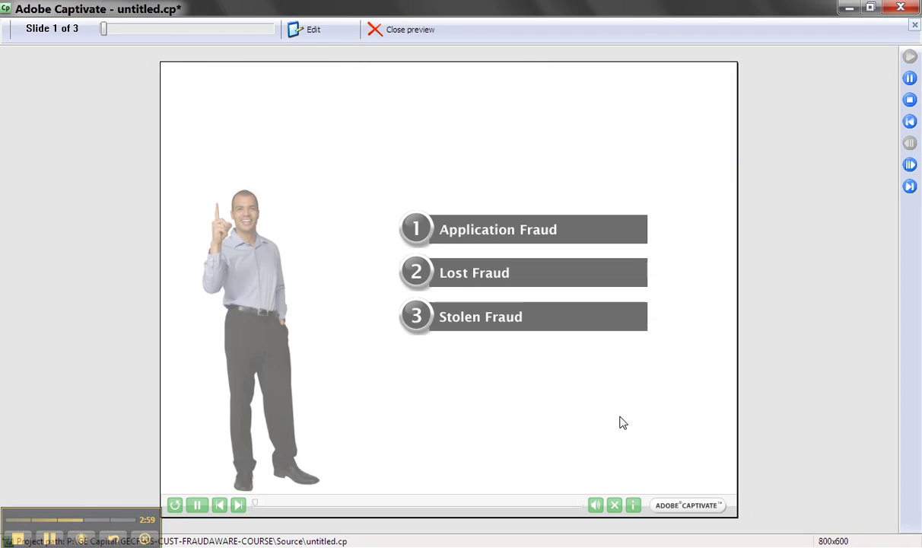
click(537, 271)
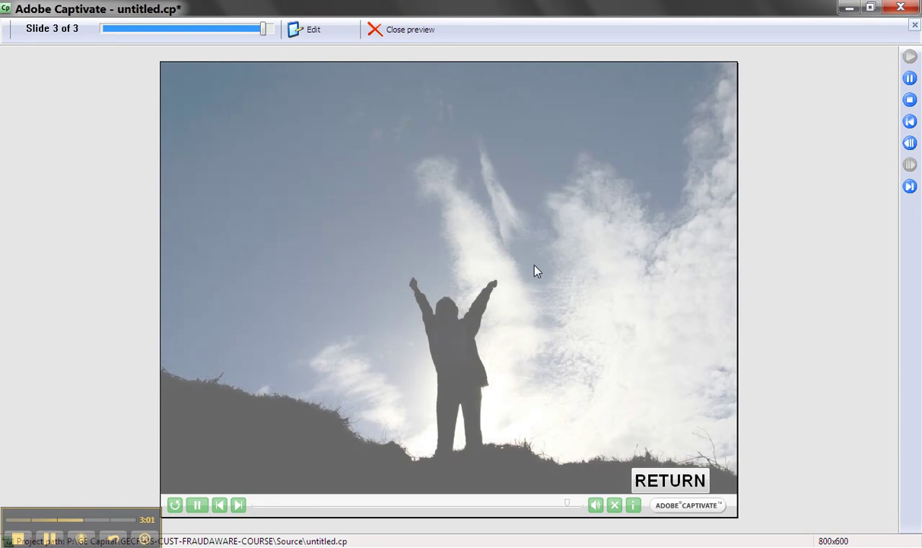
click(675, 486)
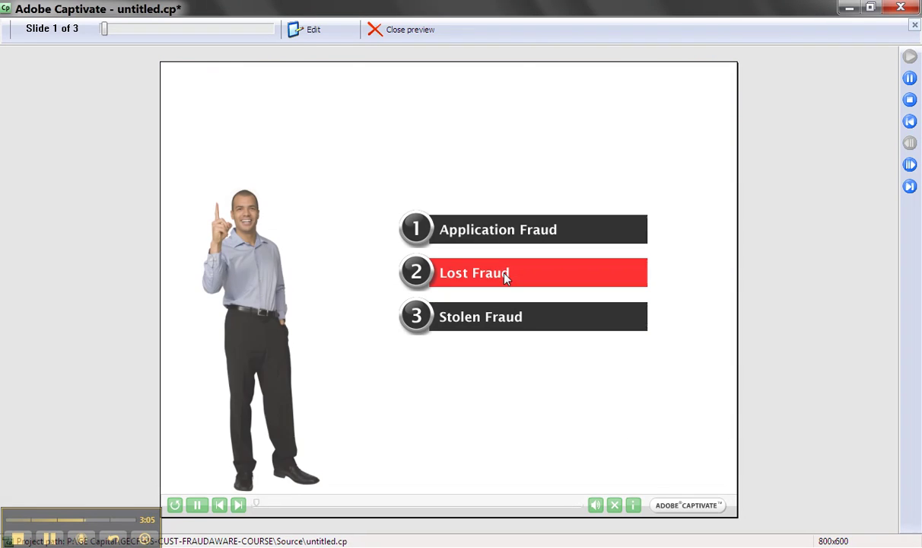
click(501, 320)
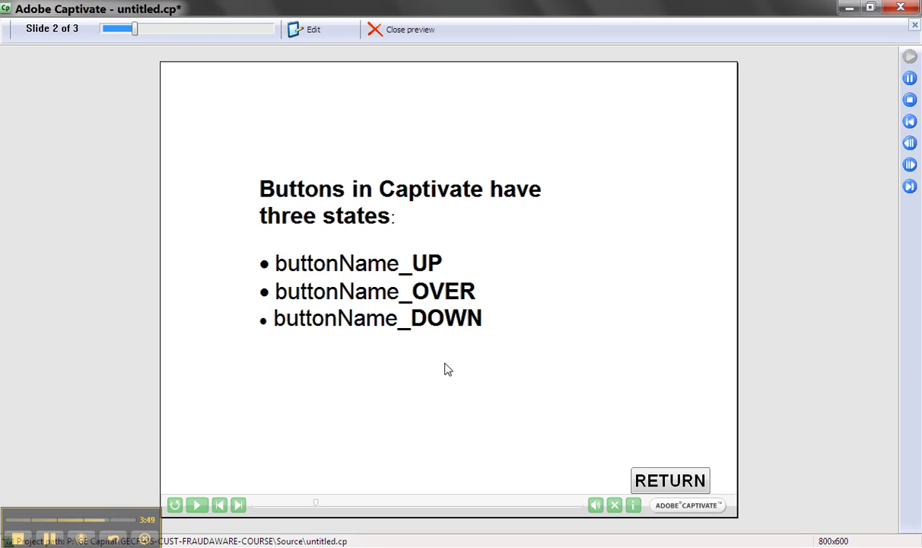
key(Escape)
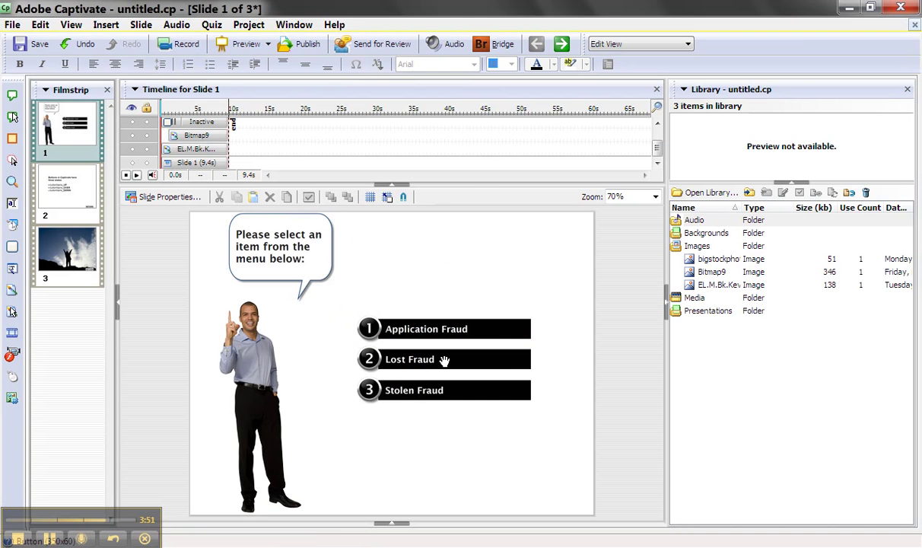